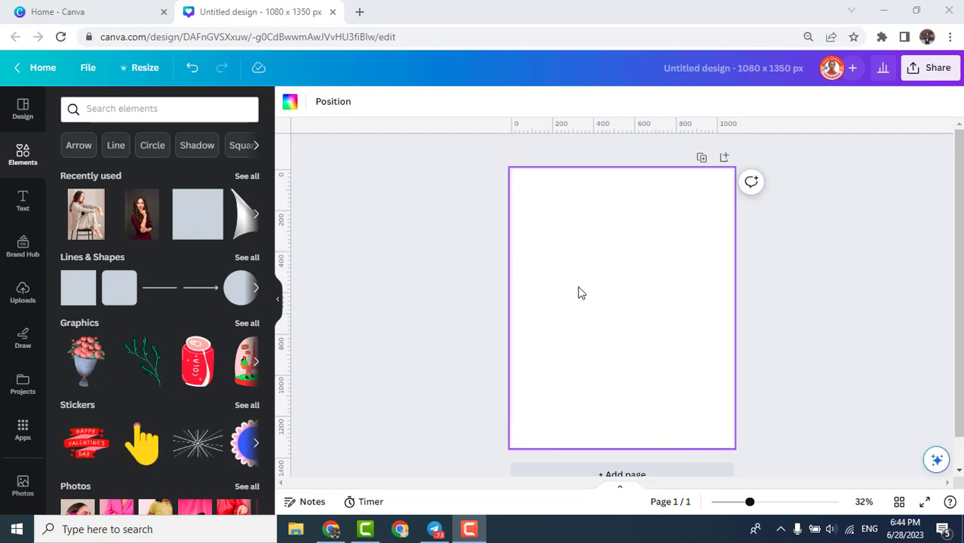
Add the woman-on-chair photo from Recently used elements to the blank page.
click(86, 225)
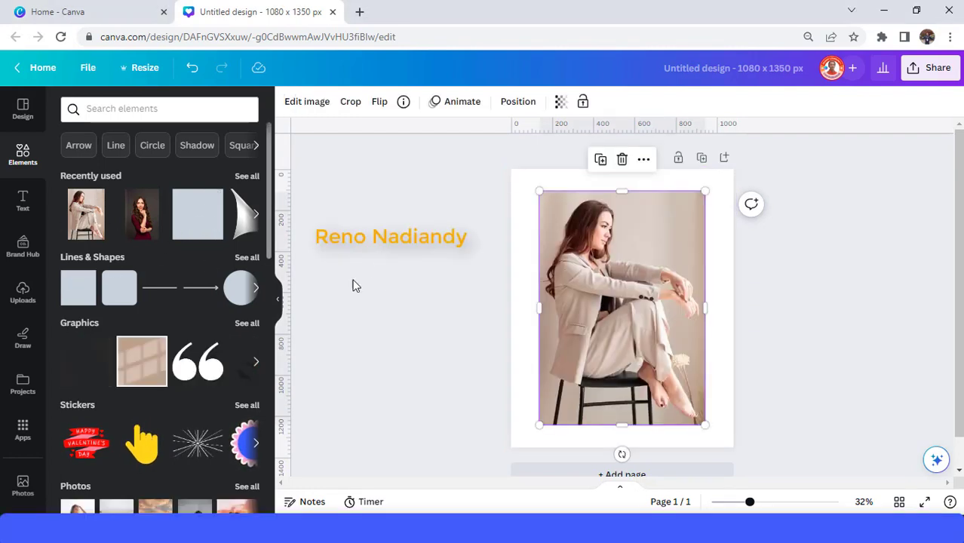
Strip the photo's background with BG Remover so only the seated woman remains.
click(309, 111)
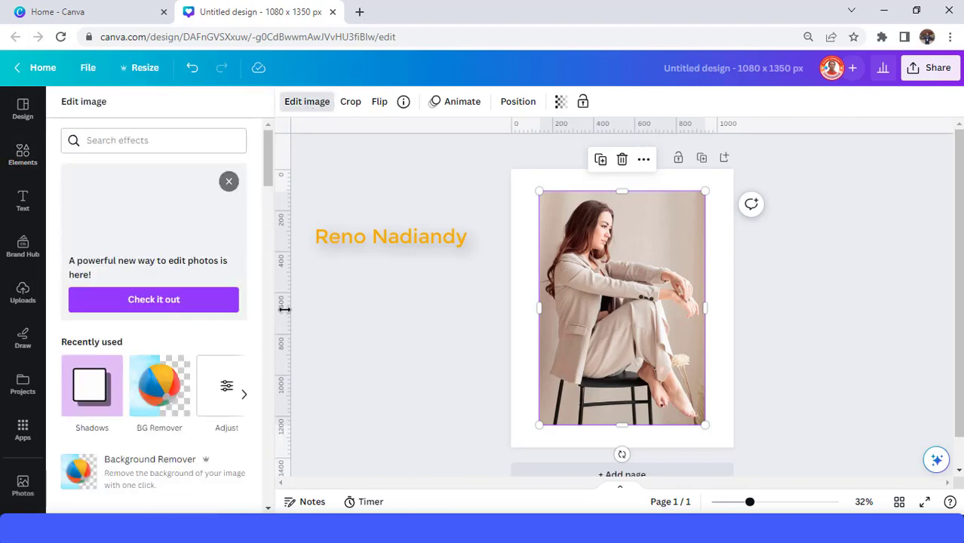
click(164, 389)
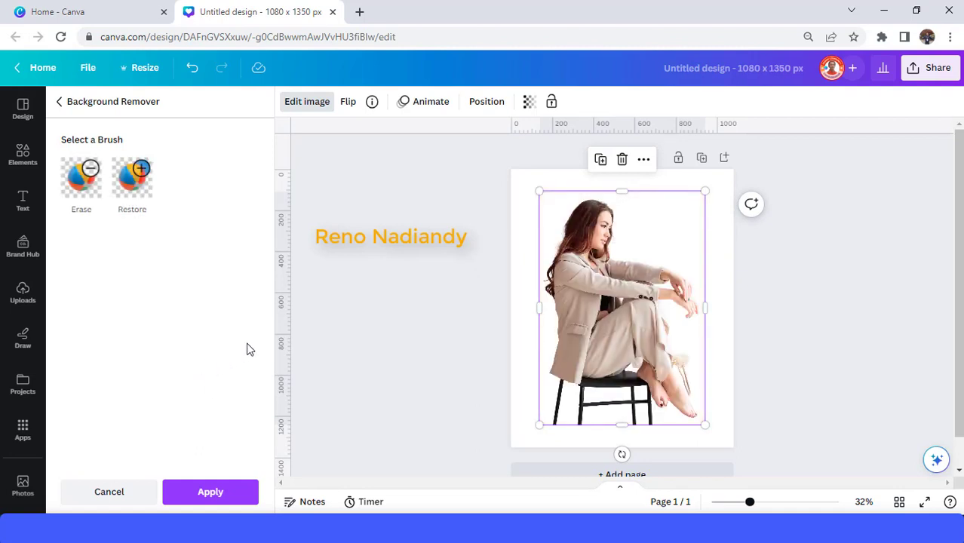
click(253, 491)
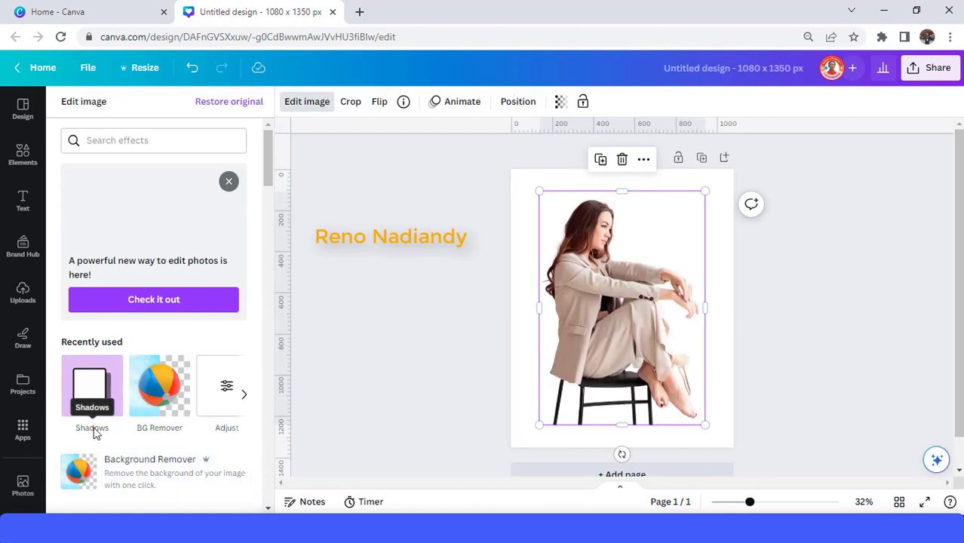
Add a Glow shadow to the cutout and bring up its size, transparency, blur and colour settings.
click(91, 388)
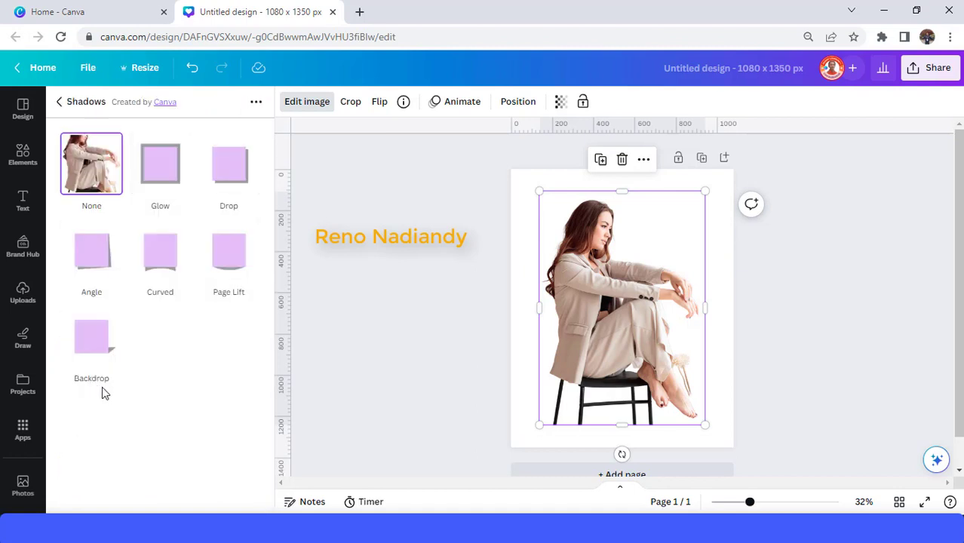
click(157, 172)
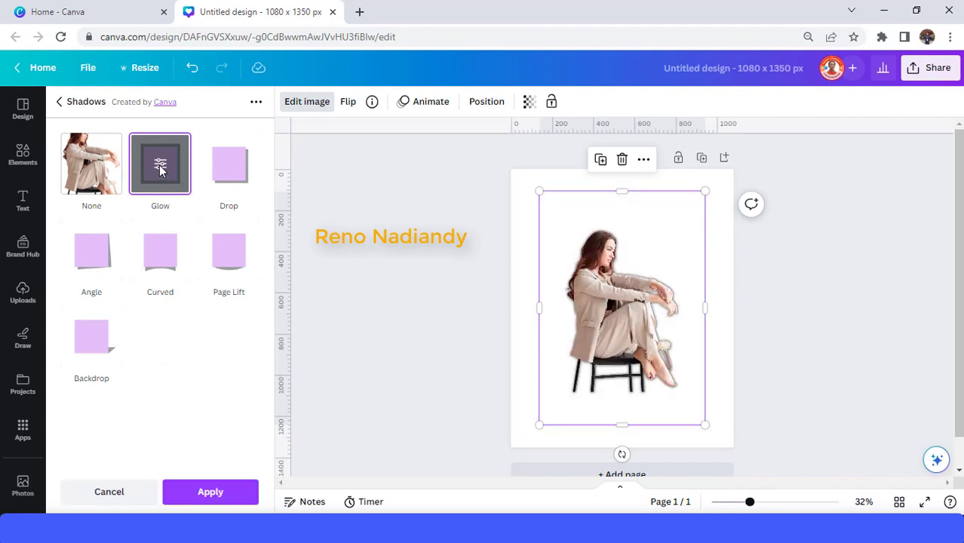
click(160, 166)
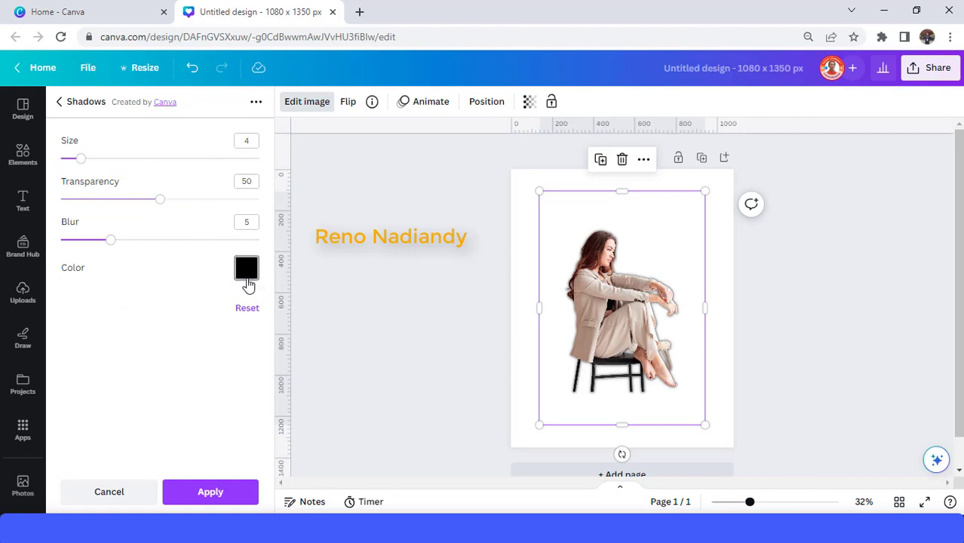
Change the glow colour to custom pink #EF447C and raise its transparency to 100.
click(247, 274)
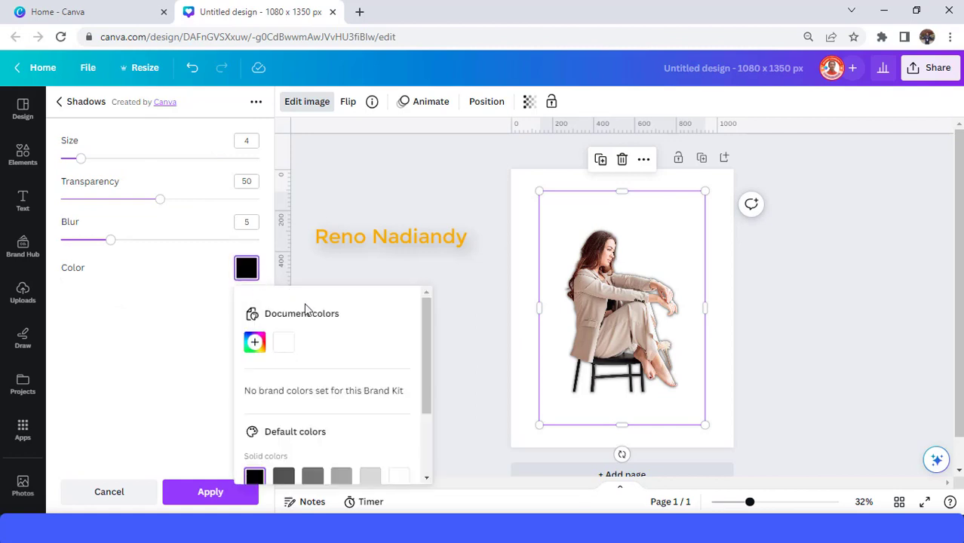
scroll(332, 365, down, 1)
scroll(329, 362, up, 1)
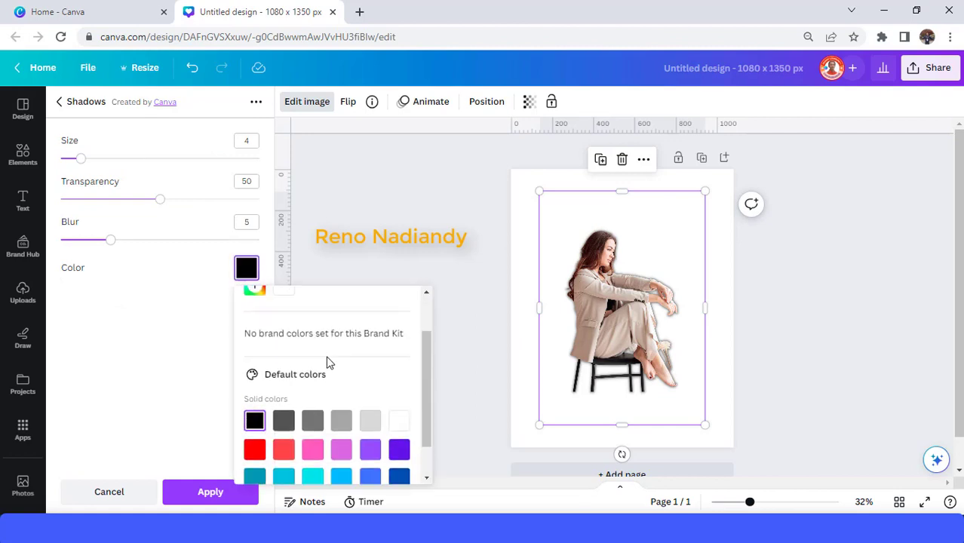
click(249, 347)
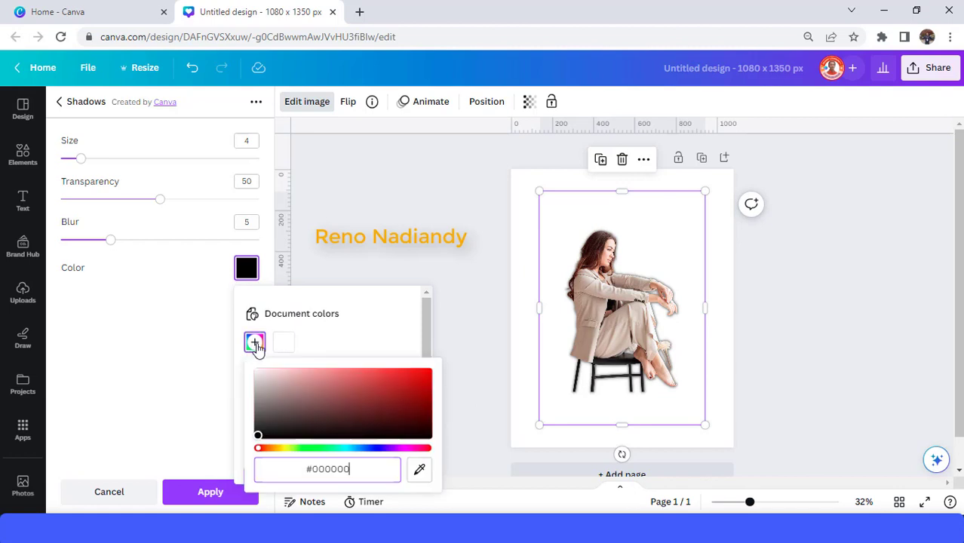
click(424, 450)
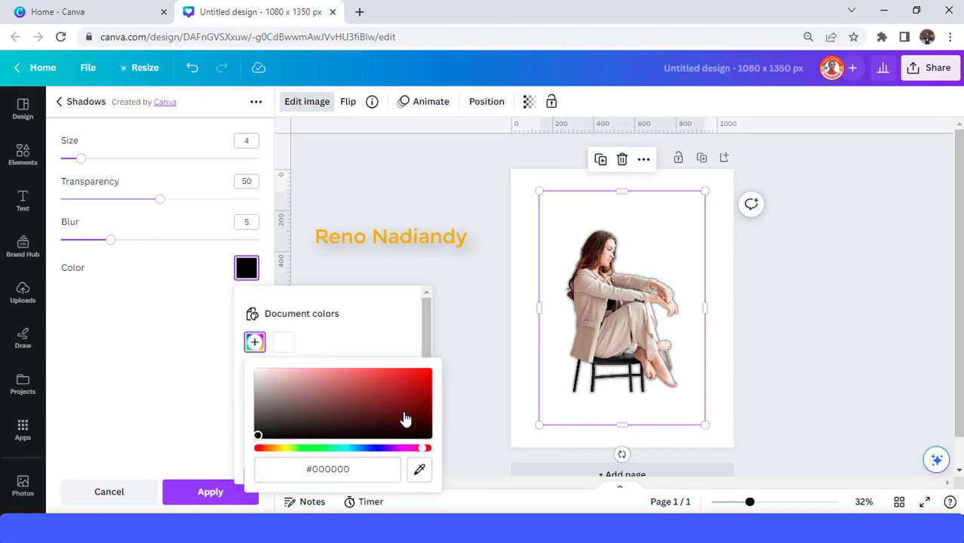
click(417, 449)
click(370, 372)
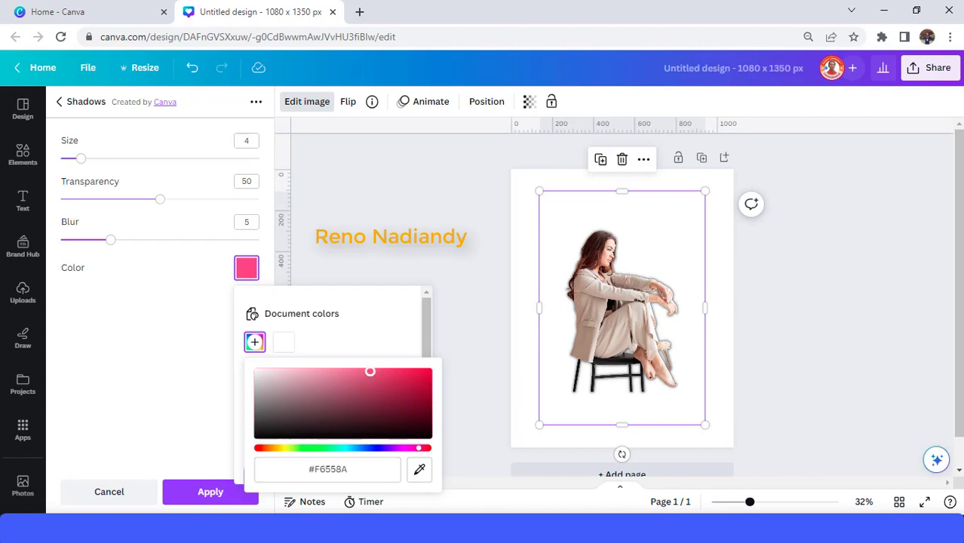
click(382, 375)
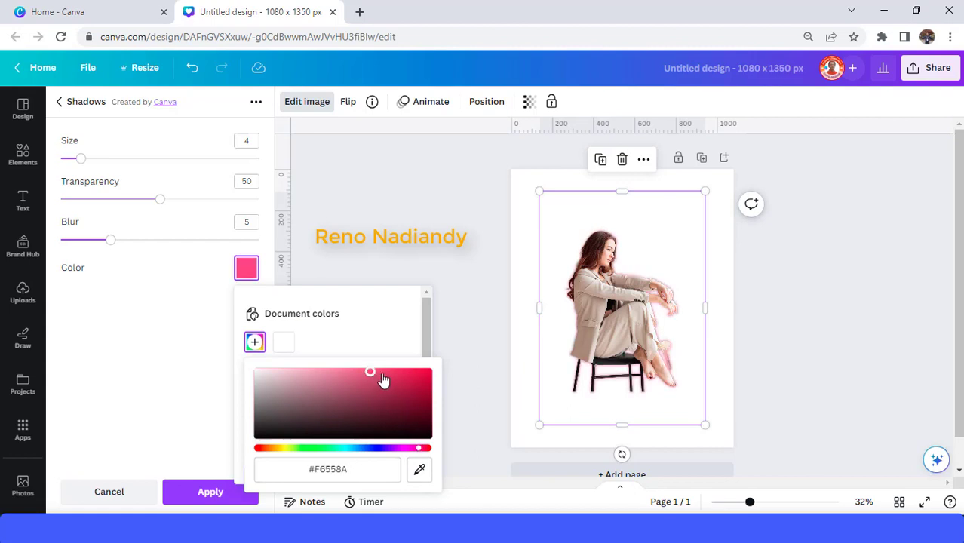
click(159, 276)
drag(161, 210, 299, 241)
Set the pink glow's blur to 0 and size to 7, then apply it.
drag(114, 249, 41, 238)
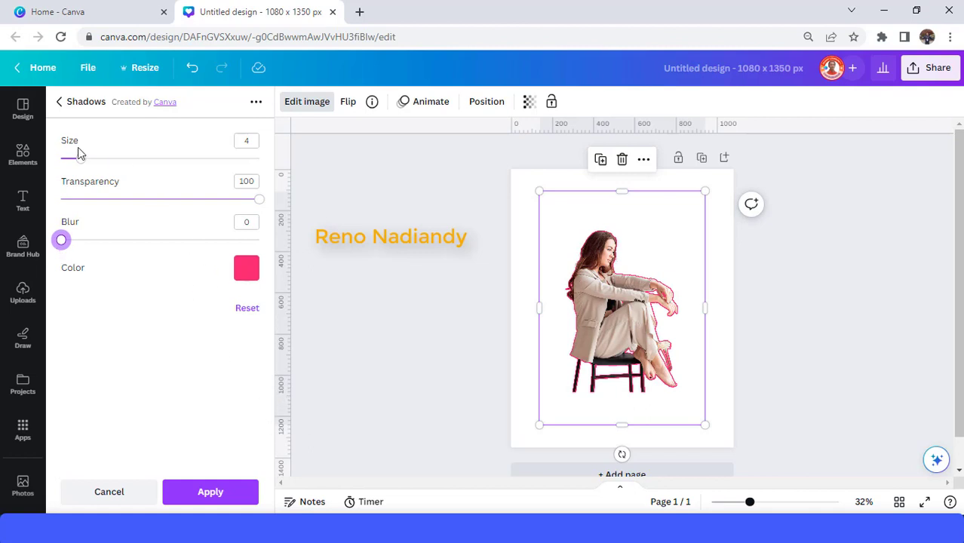
drag(80, 162, 97, 166)
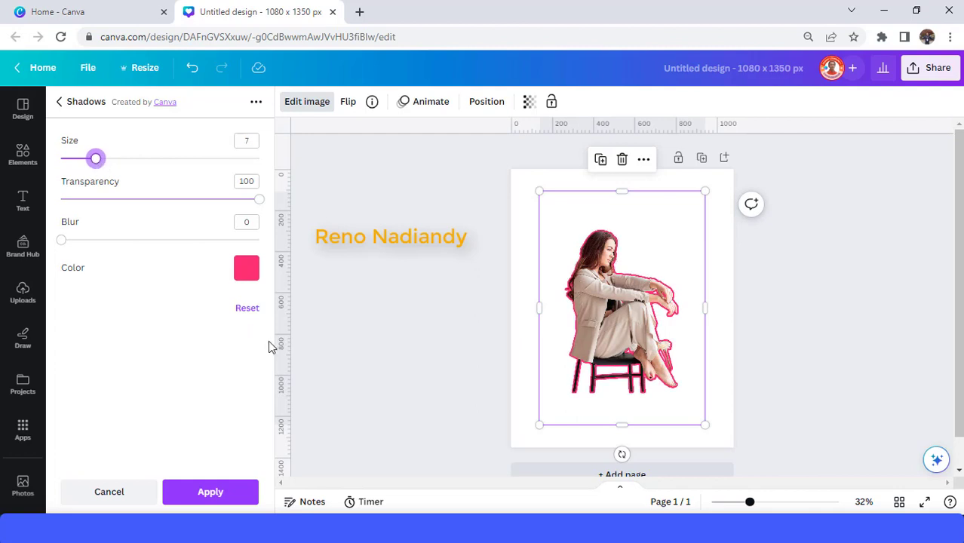
click(234, 494)
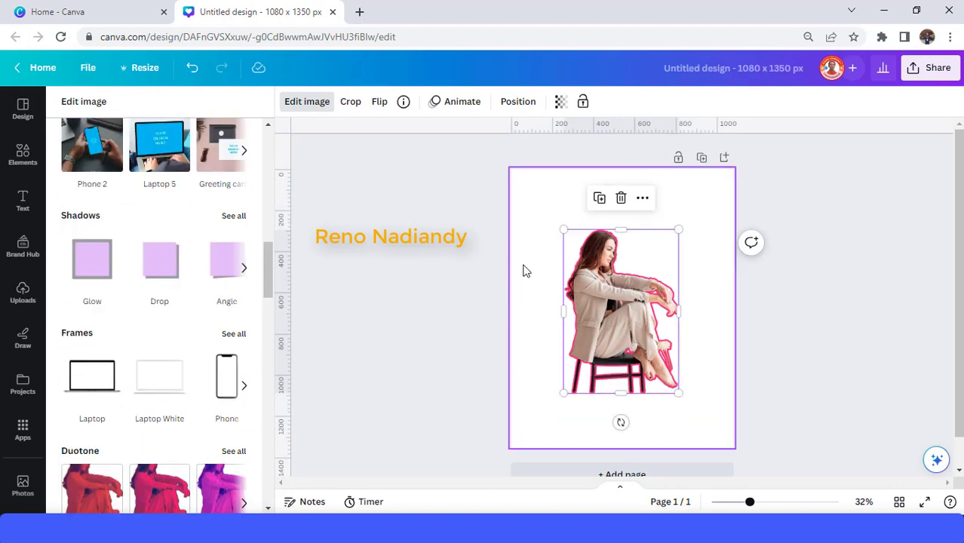
Make the page background light beige-pink using the third Photo colors swatch.
click(526, 265)
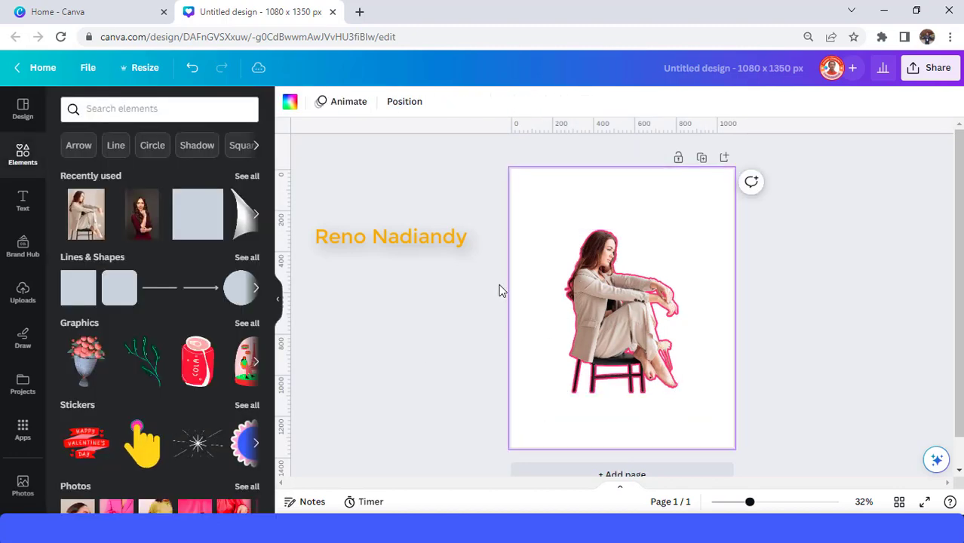
click(291, 101)
scroll(197, 309, down, 1)
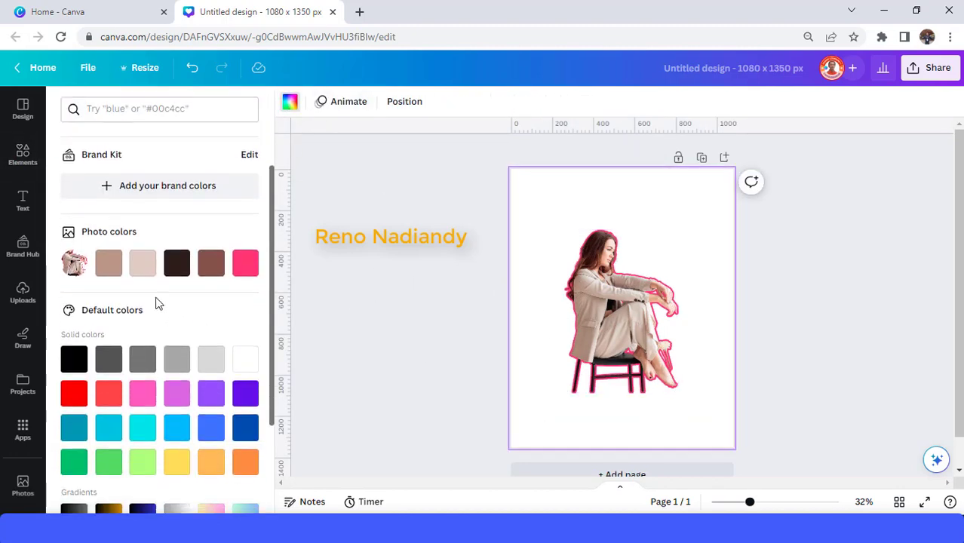
click(141, 265)
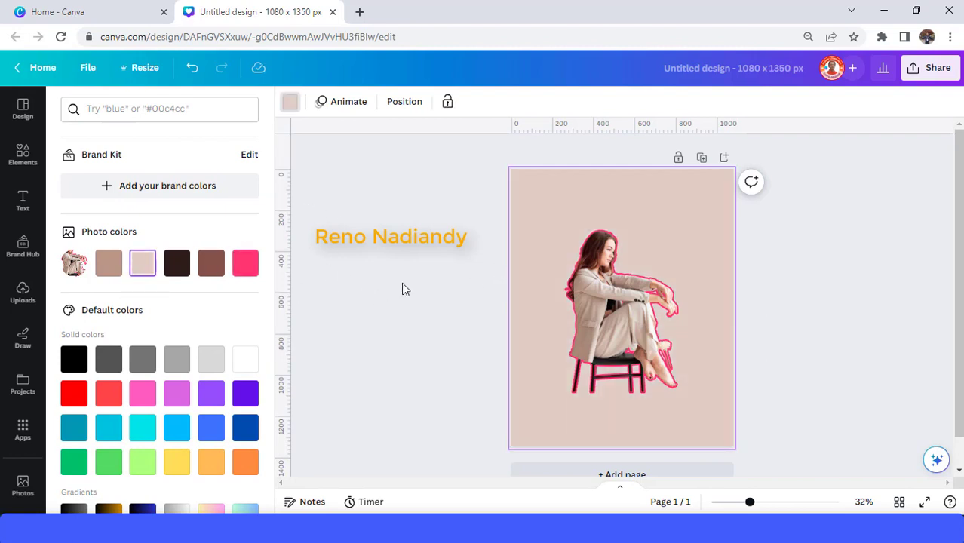
Reselect the photo and add a second Glow shadow coloured white from the default colours.
click(654, 362)
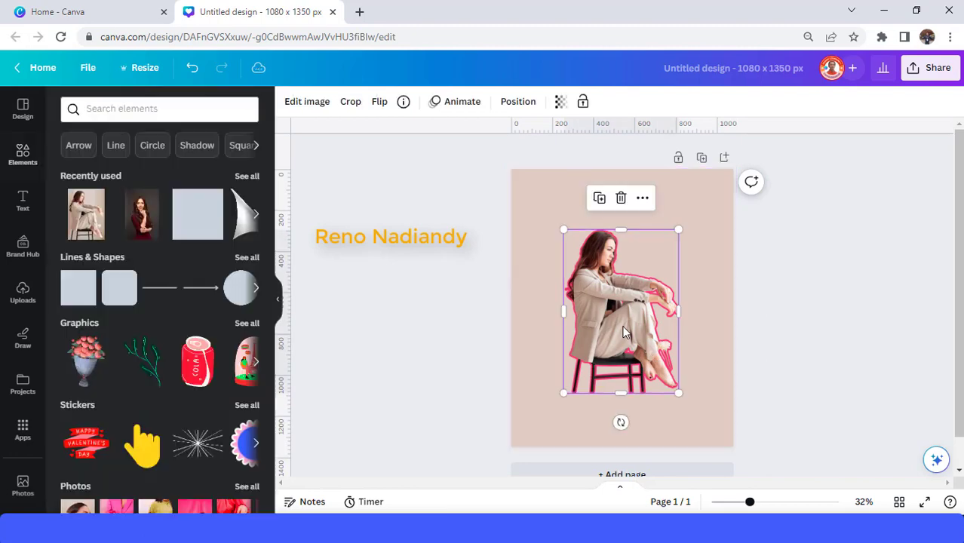
click(307, 105)
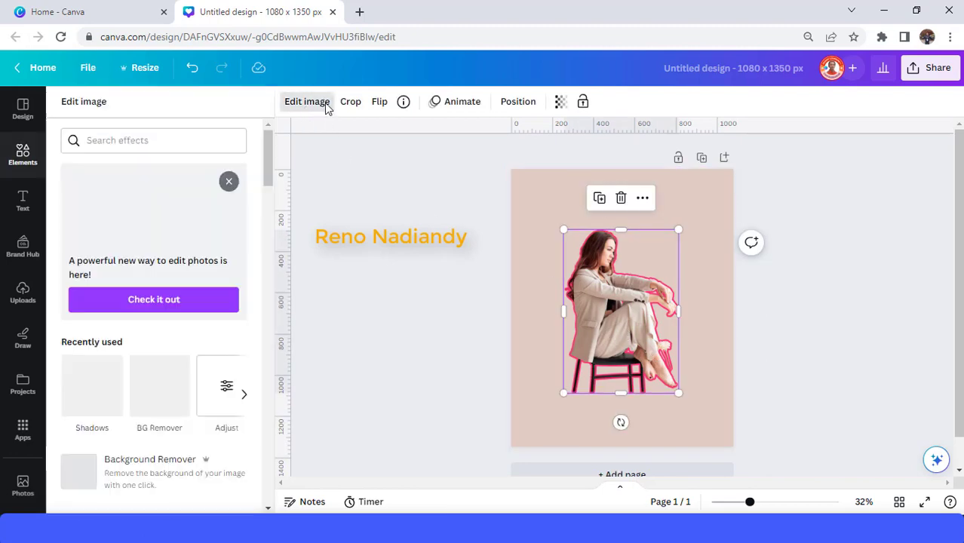
click(96, 393)
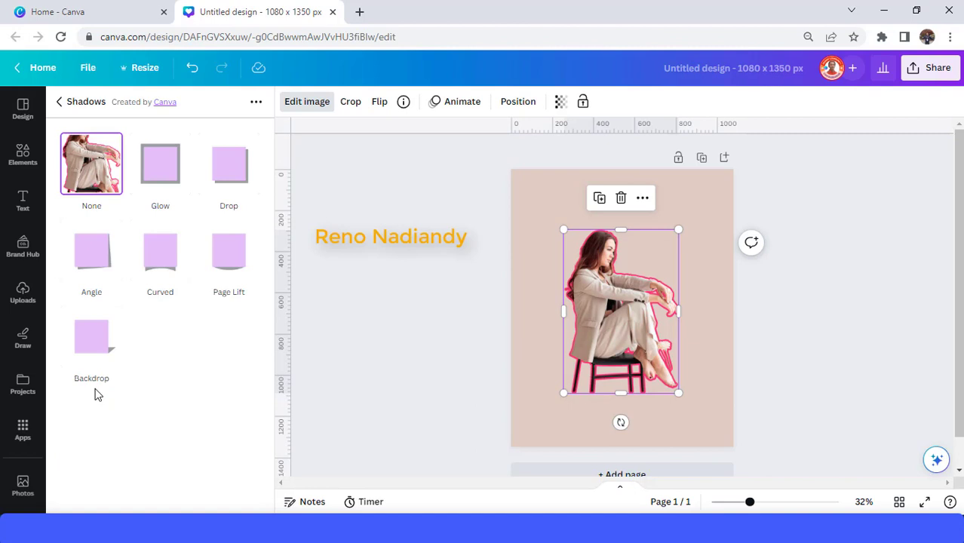
click(159, 166)
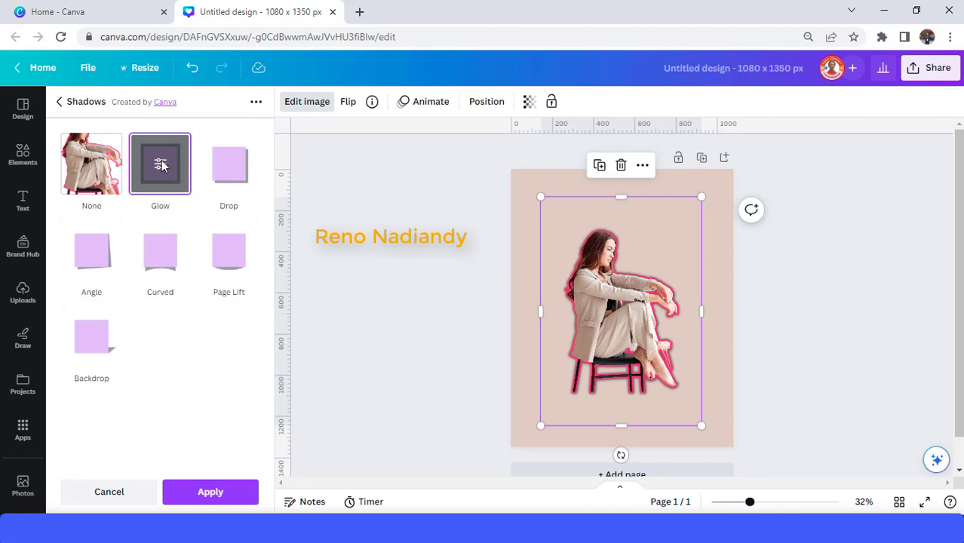
click(161, 166)
click(246, 268)
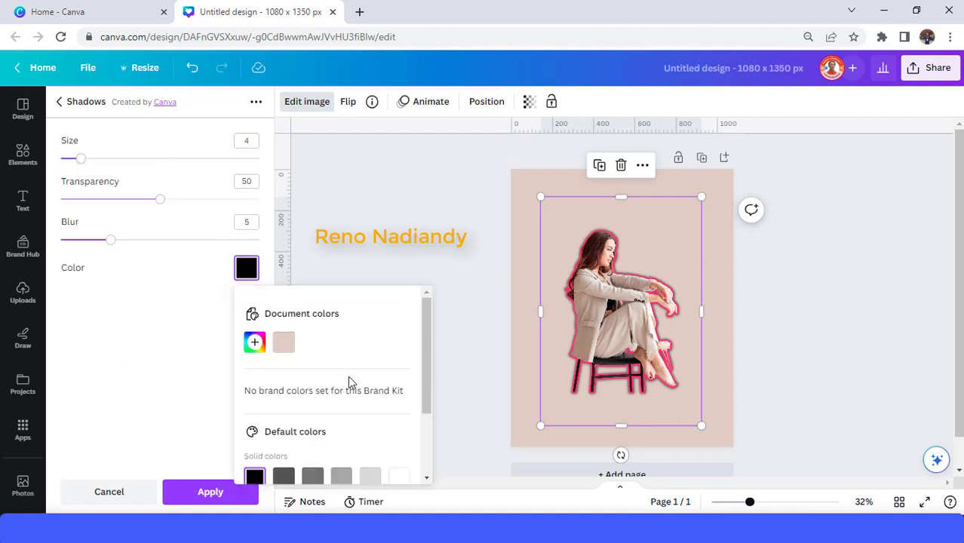
scroll(351, 382, down, 3)
click(399, 376)
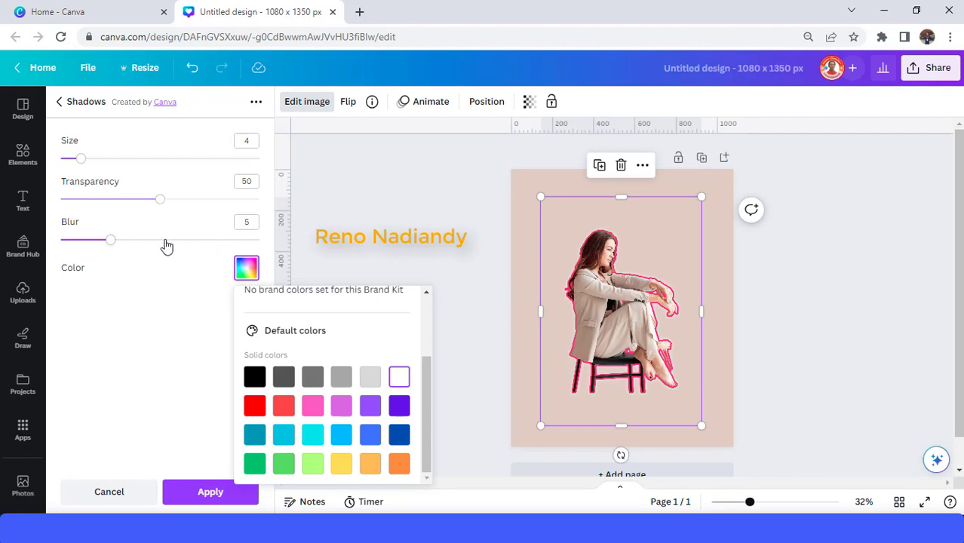
Set the white glow to blur 0, transparency 100 and size 13, then apply it.
drag(112, 244, 62, 240)
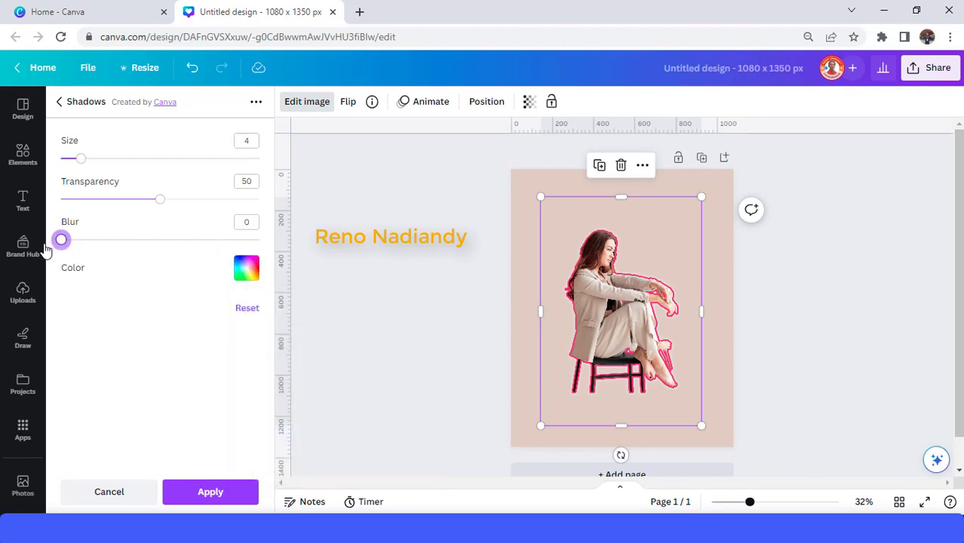
drag(161, 201, 259, 200)
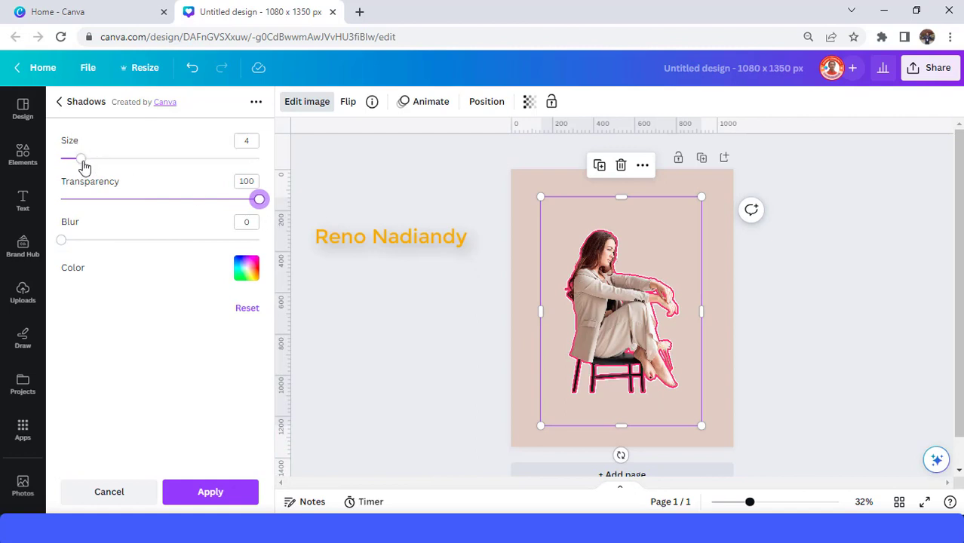
drag(84, 165, 146, 172)
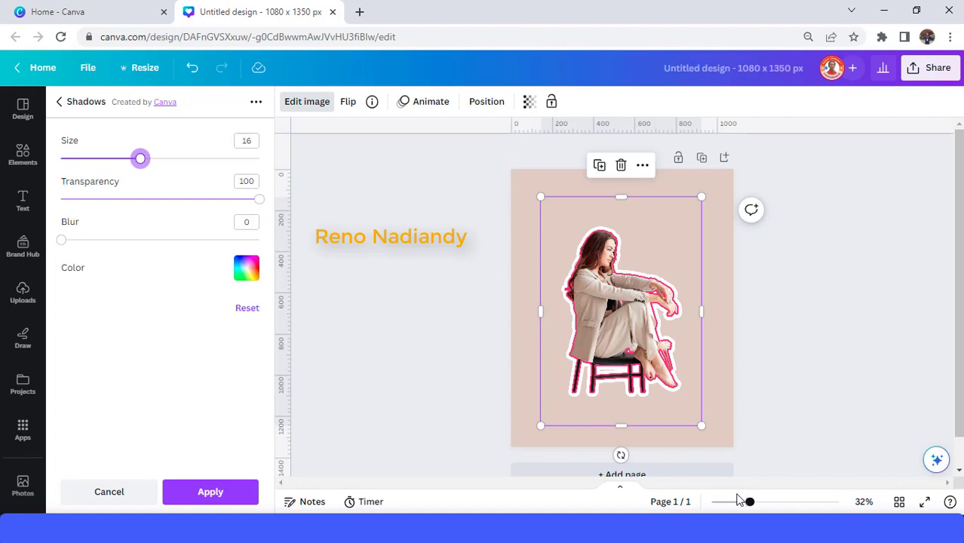
drag(751, 507, 779, 503)
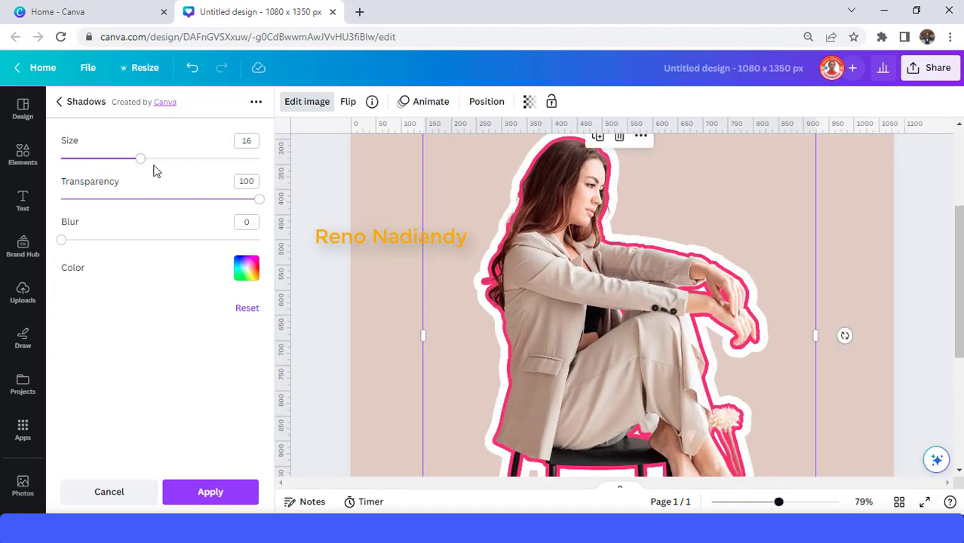
drag(144, 166, 128, 163)
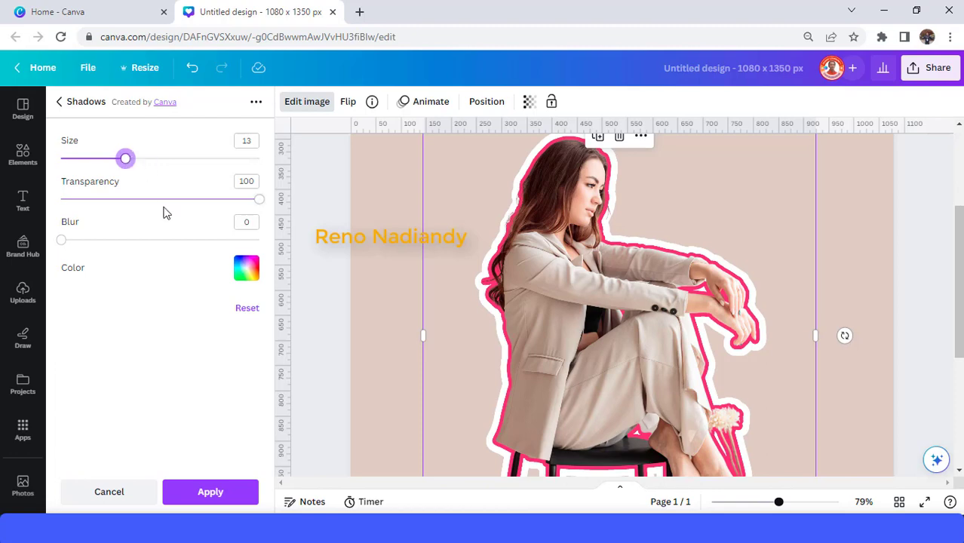
click(212, 494)
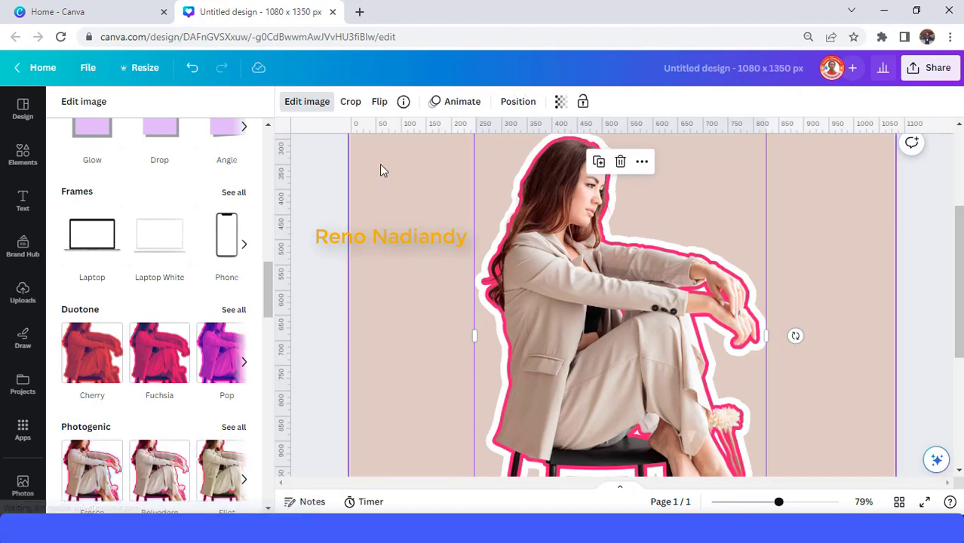
Show all shadow styles and preview a Curved shadow beneath the outlined cutout.
scroll(422, 222, down, 5)
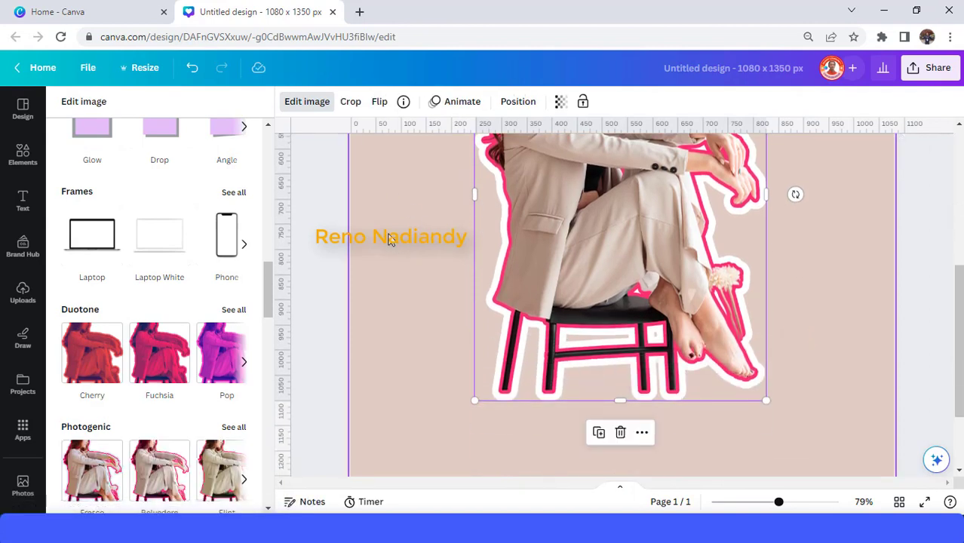
scroll(139, 175, up, 3)
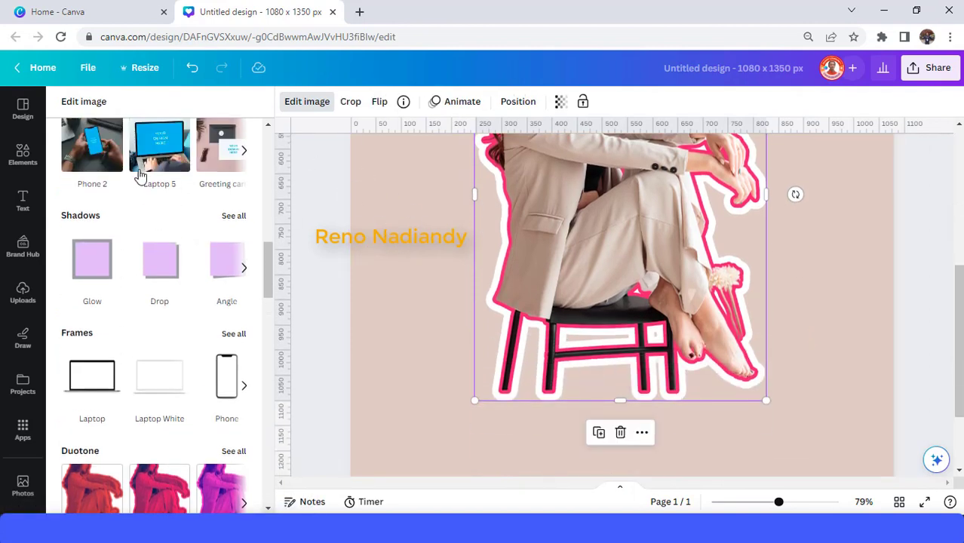
click(229, 218)
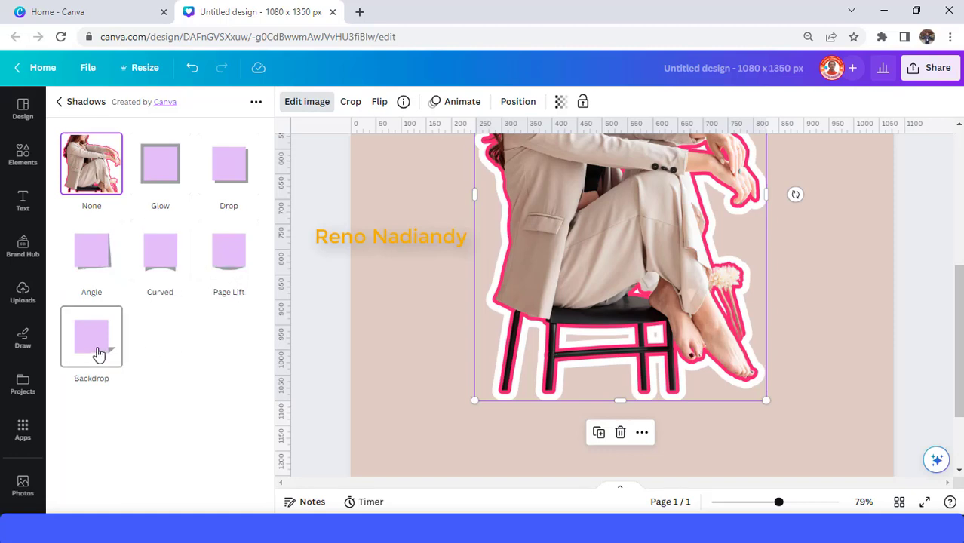
click(173, 264)
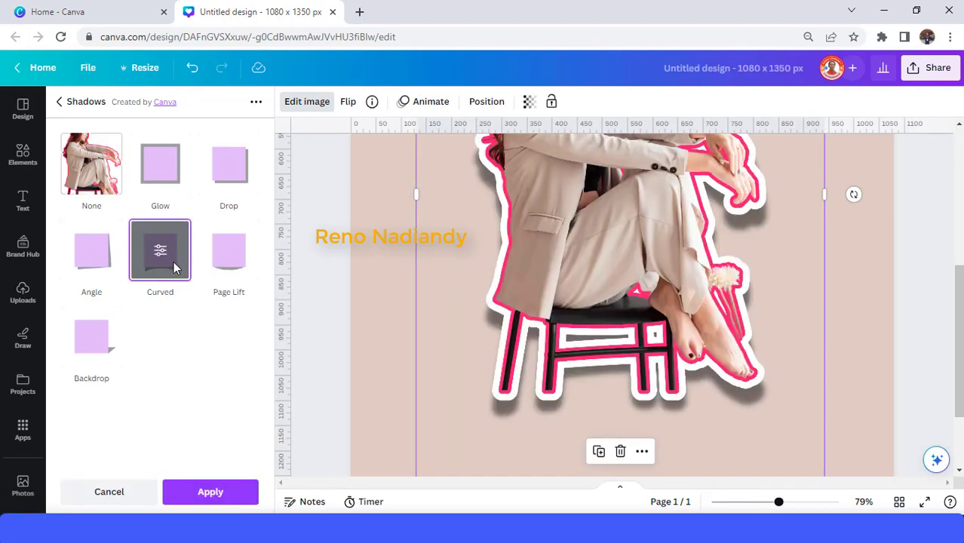
Set the Curved shadow's transparency to 35 and blur to 8.
click(160, 251)
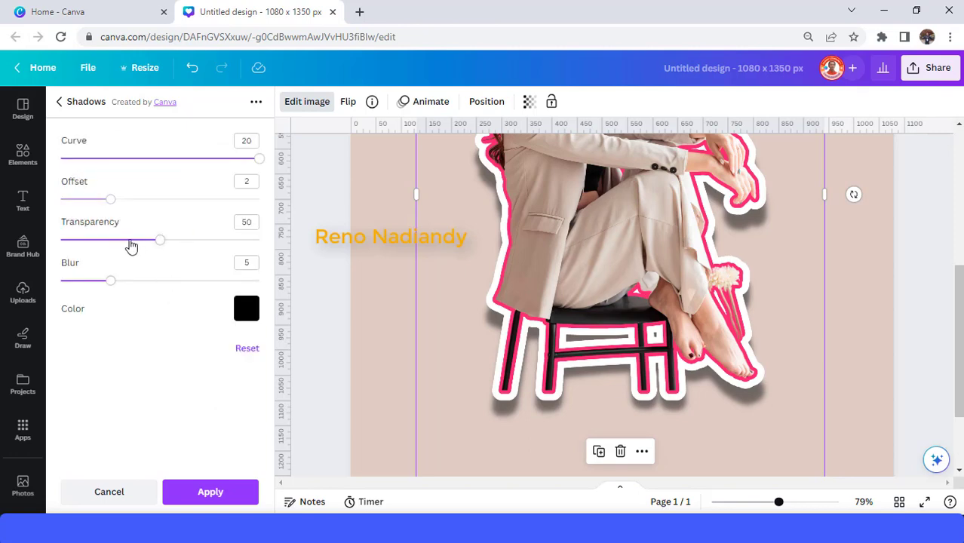
click(129, 245)
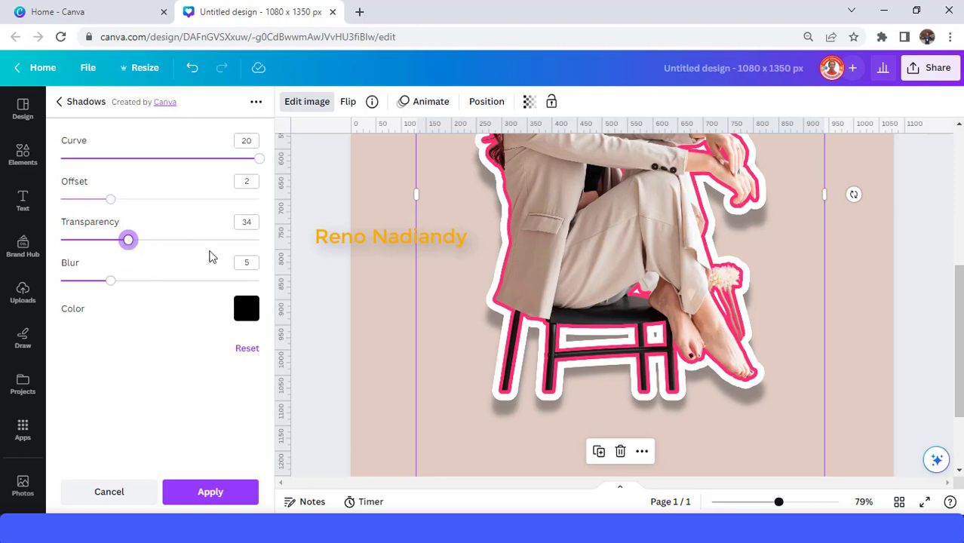
click(258, 225)
text(35)
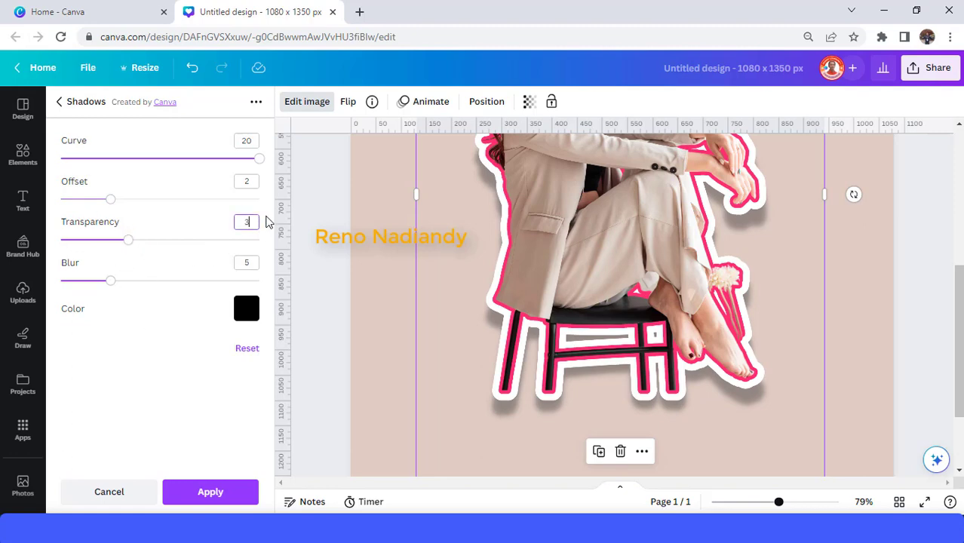
click(252, 262)
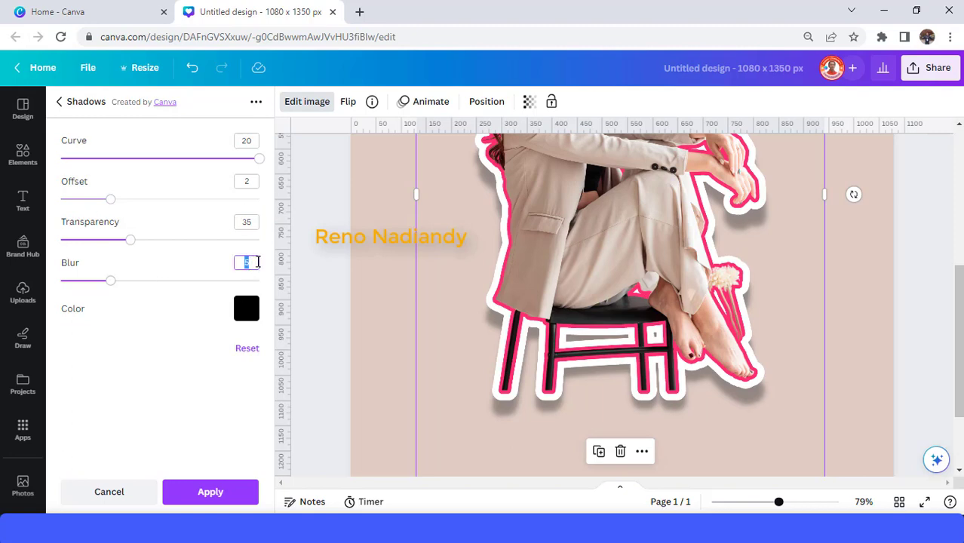
text(8)
key(Return)
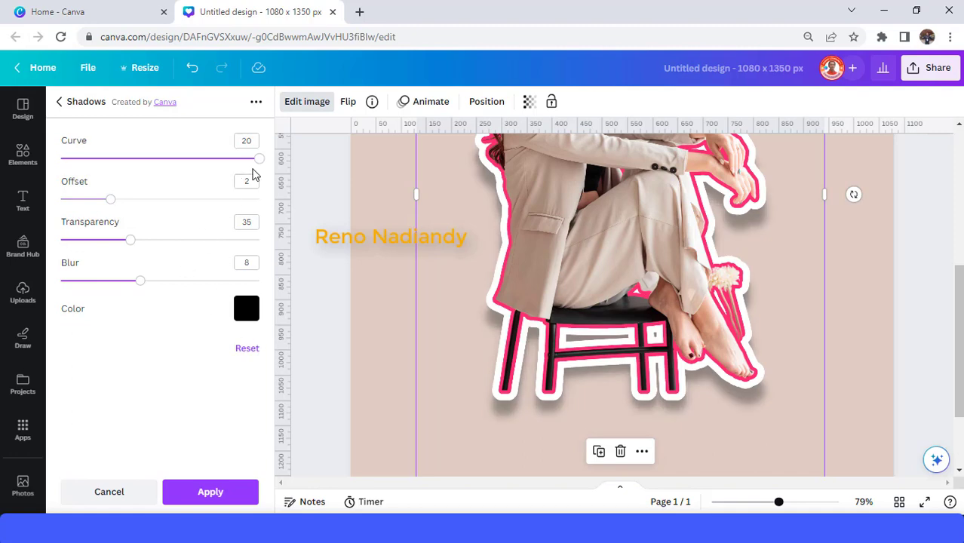
Adjust the shadow curve to 20 and apply the curved shadow.
mouse_move(257, 166)
mouse_down()
mouse_move(128, 153)
mouse_move(266, 176)
mouse_up()
drag(768, 504, 759, 503)
scroll(725, 441, up, 1)
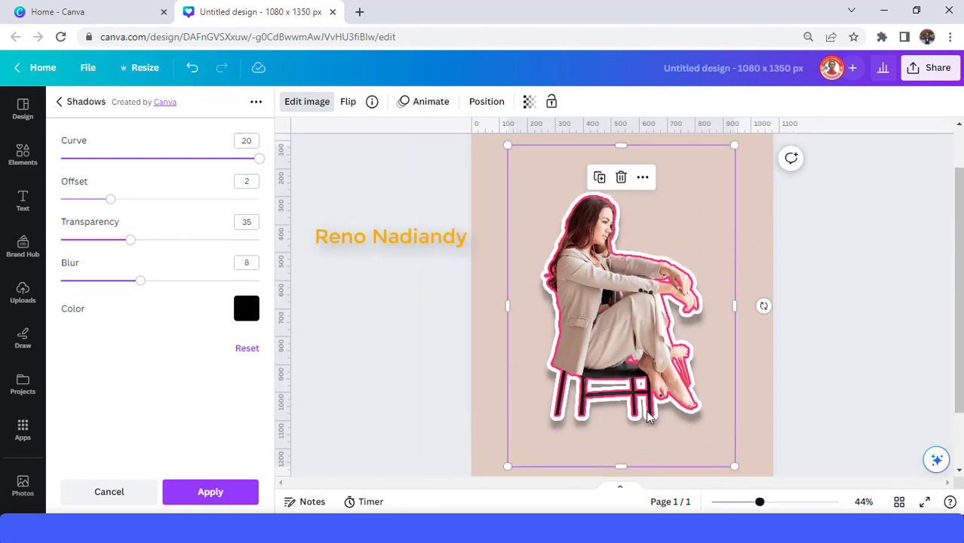
click(232, 494)
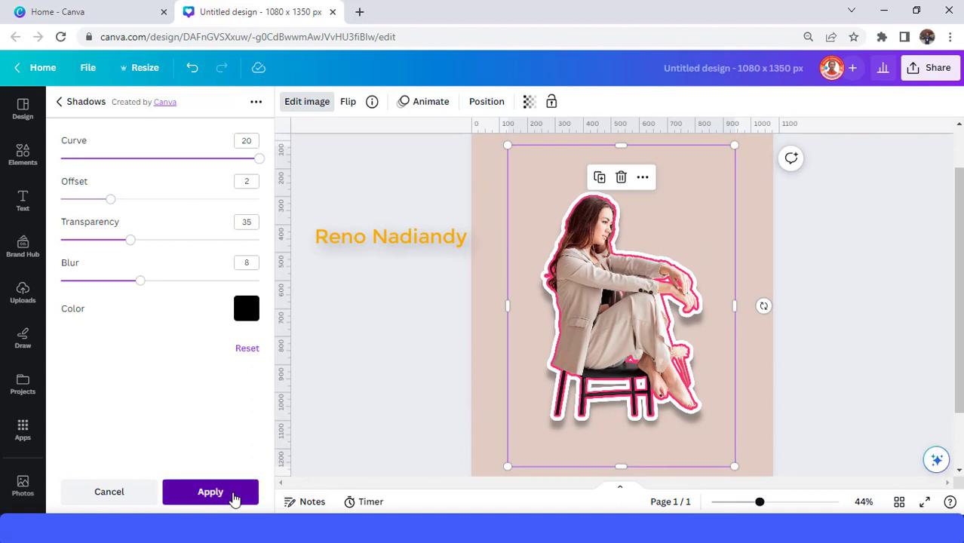